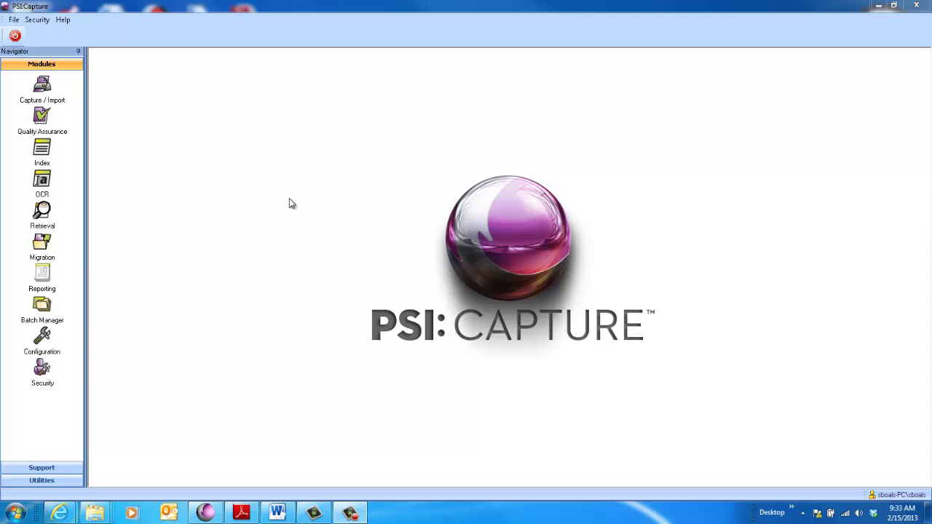
Import the eight deed TIFF files into a new batch with the Deeds document type
{"action": "left_click", "coordinate": [43, 89]}
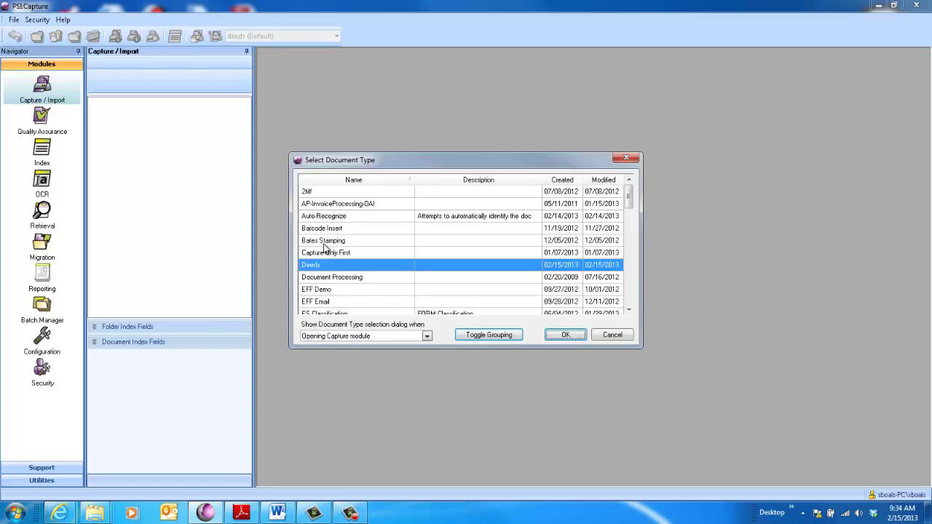
{"action": "left_click", "coordinate": [575, 336]}
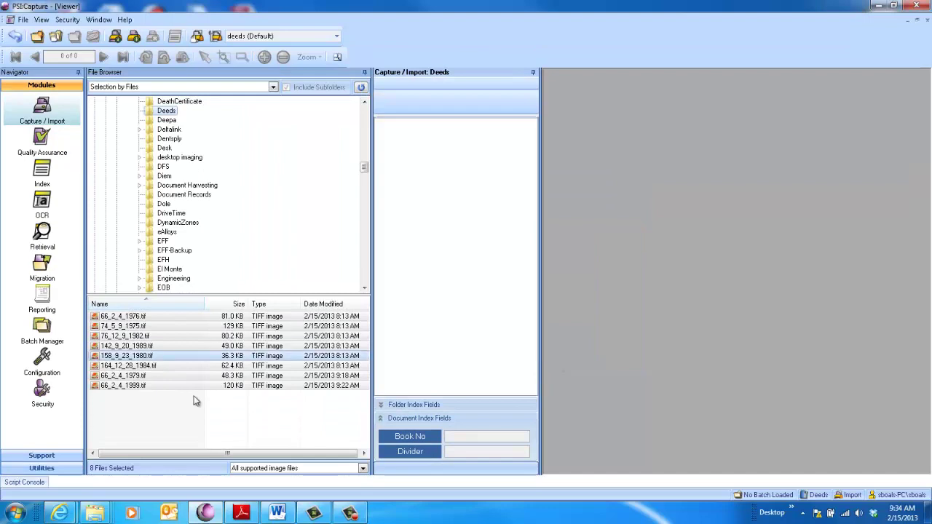
{"action": "left_click", "coordinate": [115, 36]}
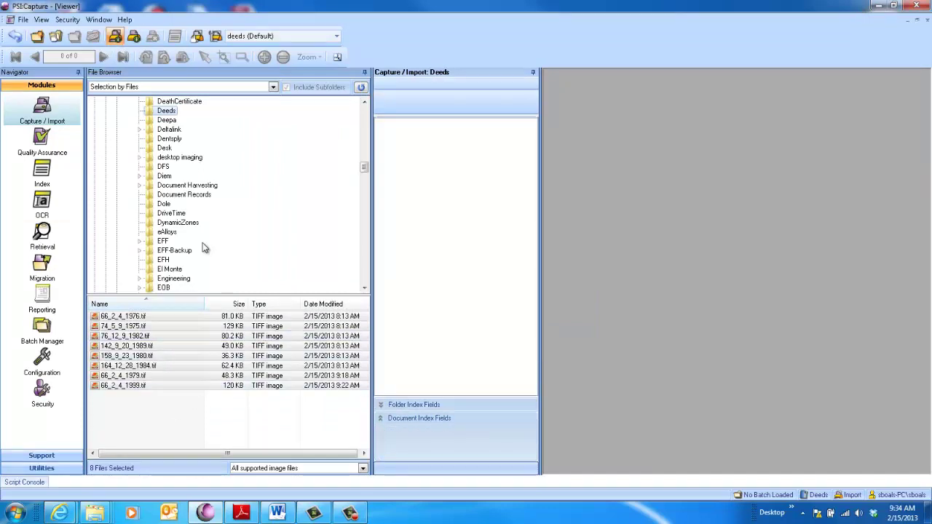
{"action": "left_click", "coordinate": [582, 374]}
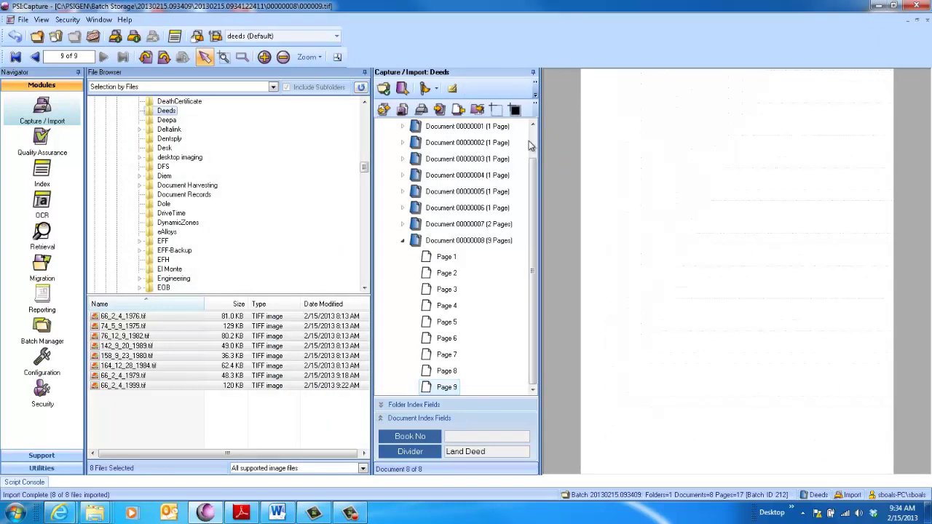
Inspect the first deed, Document 00000003, and both pages of Document 00000007
{"action": "scroll", "coordinate": [536, 134], "scroll_direction": "up", "scroll_amount": 1}
{"action": "left_click", "coordinate": [492, 159]}
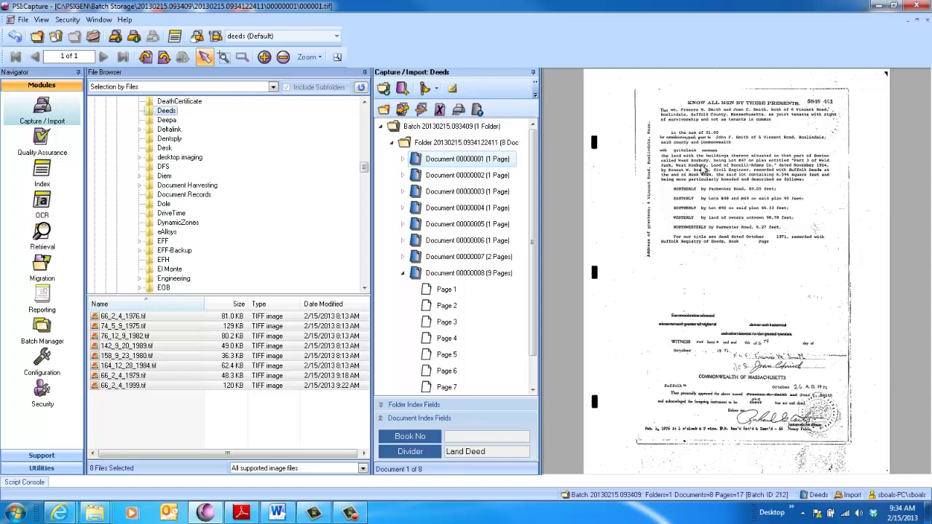
{"action": "left_click", "coordinate": [477, 193]}
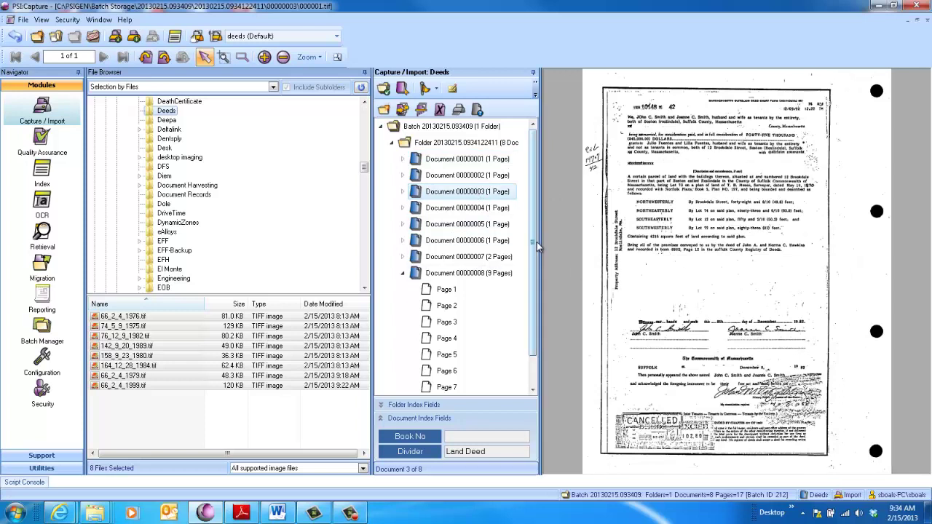
{"action": "left_click", "coordinate": [402, 257]}
{"action": "left_click", "coordinate": [444, 273]}
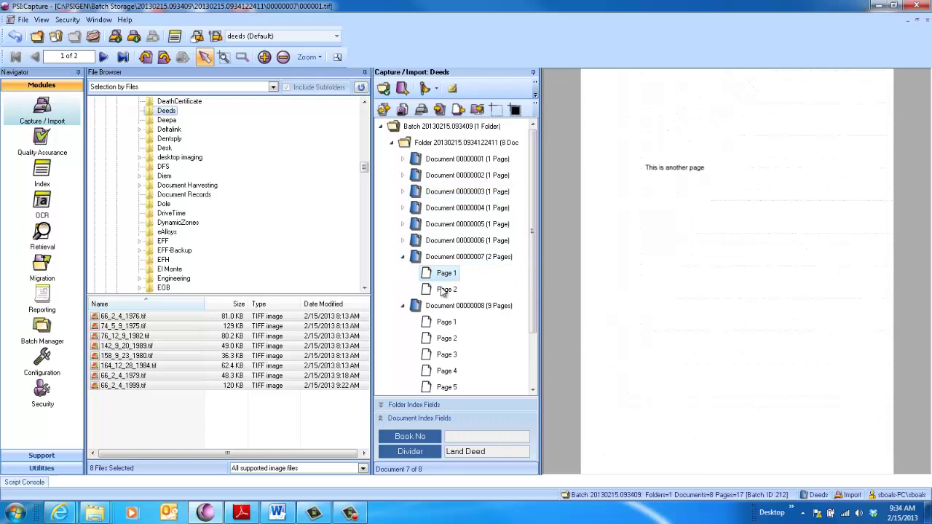
{"action": "left_click", "coordinate": [443, 290]}
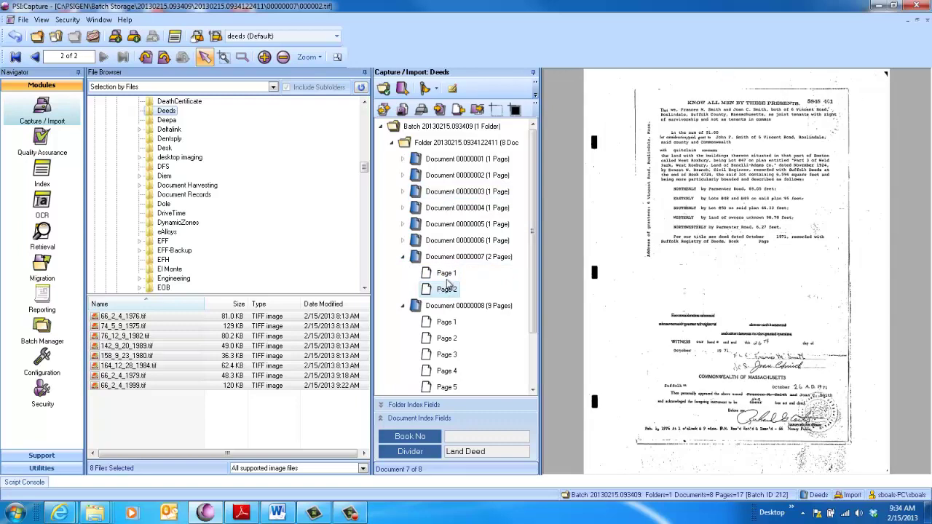
{"action": "left_click", "coordinate": [447, 274]}
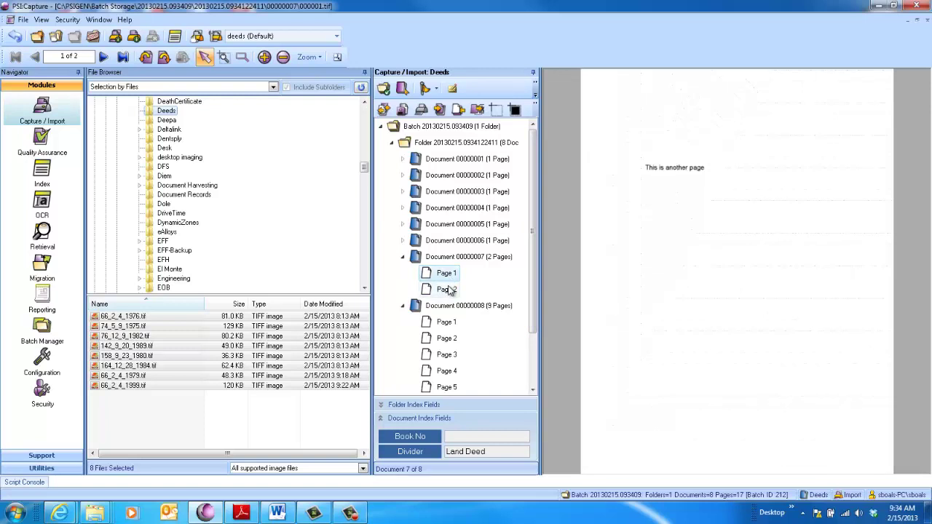
{"action": "left_click", "coordinate": [447, 290]}
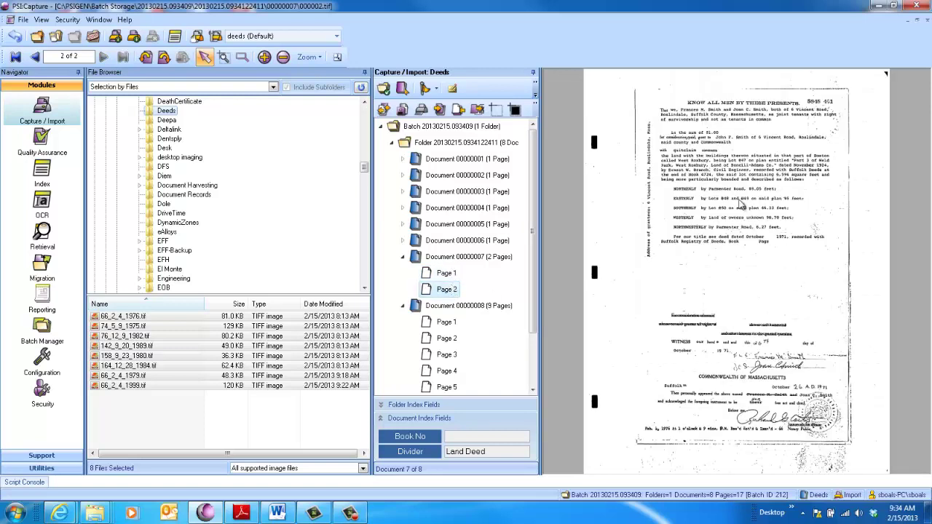
Check the pages of Document 00000008 and bring up the Close Batch prompt
{"action": "scroll", "coordinate": [490, 343], "scroll_direction": "down", "scroll_amount": 2}
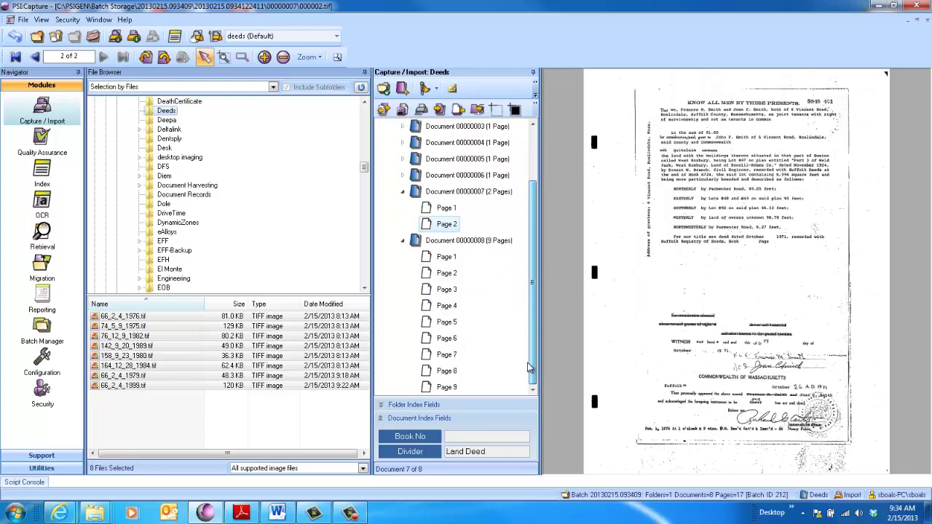
{"action": "left_click", "coordinate": [447, 258]}
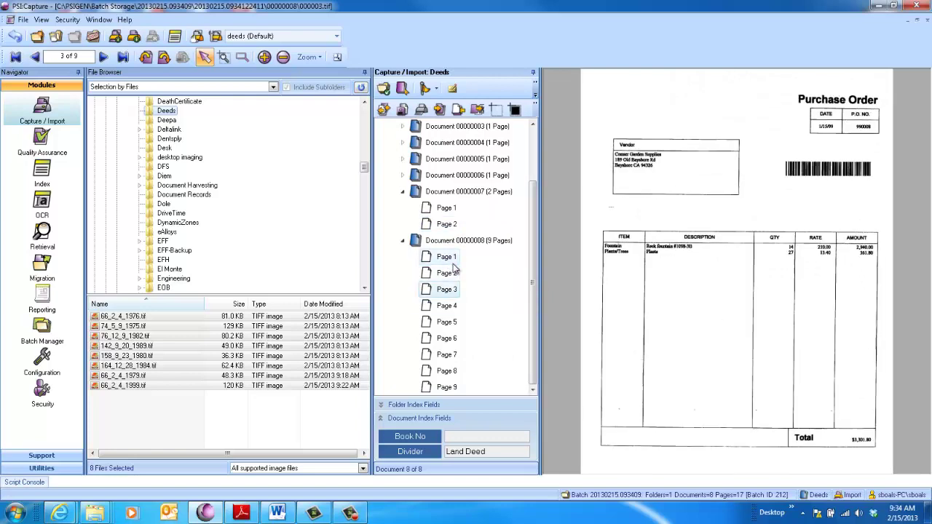
{"action": "key", "text": "Down"}
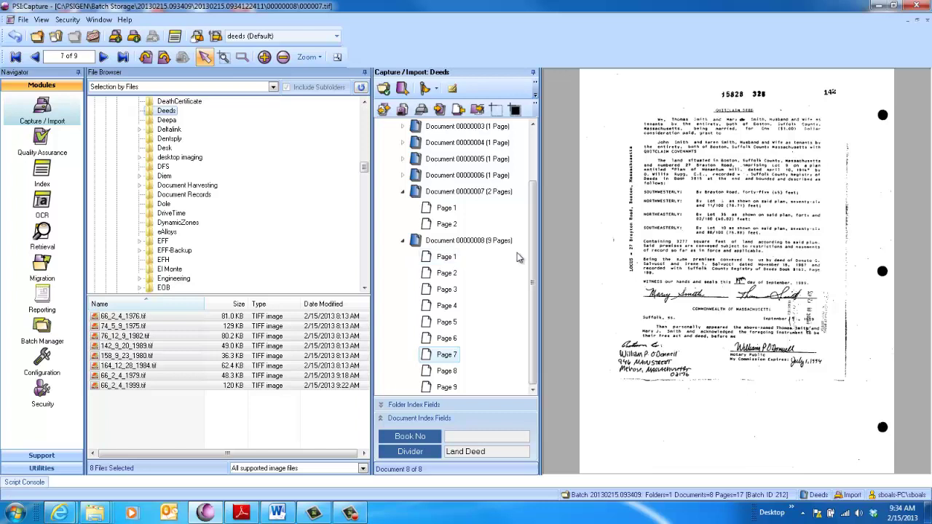
{"action": "left_click", "coordinate": [93, 38]}
Confirm closing the batch so it is auto-indexed and opens for Quality Assurance
{"action": "left_click", "coordinate": [439, 293]}
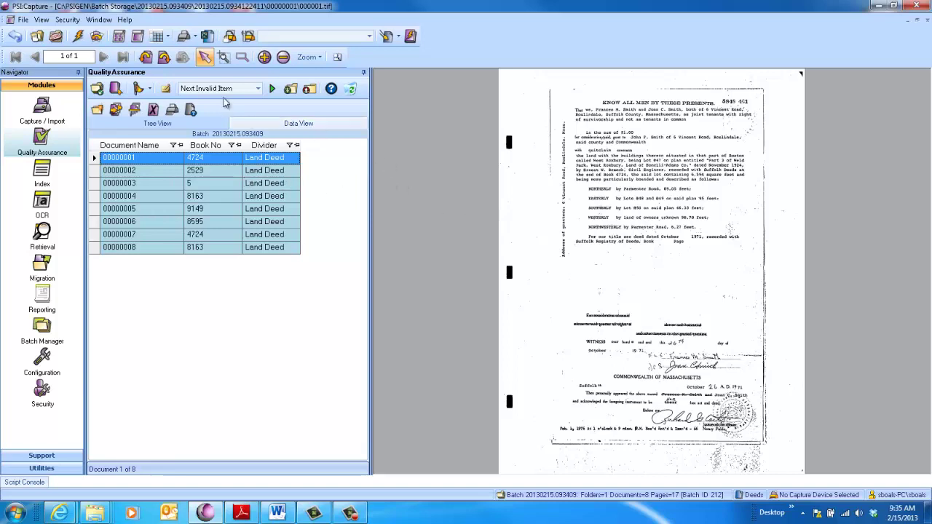
Zoom into the deed's property description to verify its extracted Book No
{"action": "left_click", "coordinate": [224, 56]}
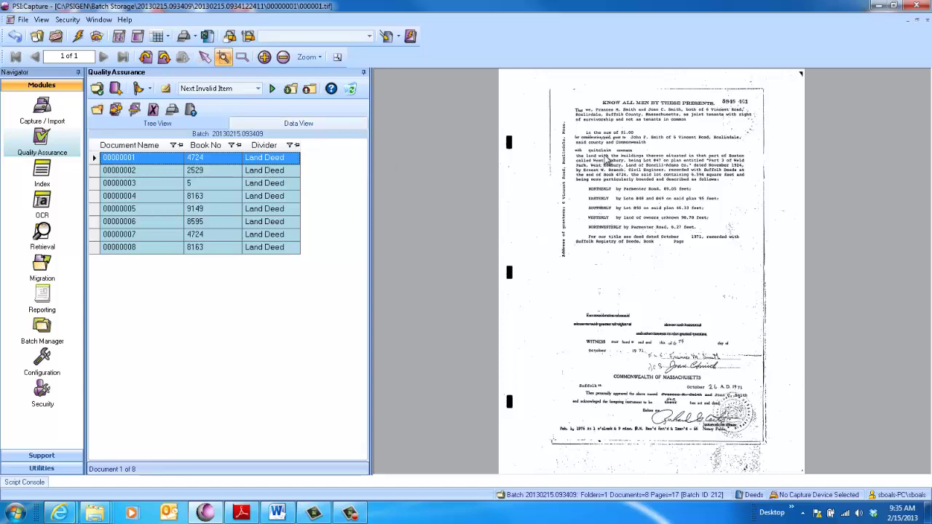
{"action": "left_click_drag", "start_coordinate": [603, 155], "coordinate": [757, 221]}
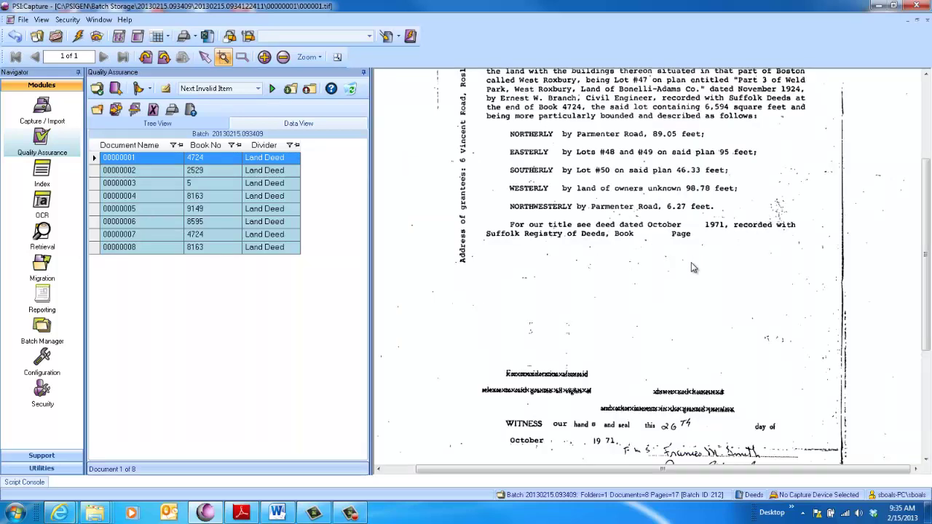
{"action": "scroll", "coordinate": [692, 267], "scroll_direction": "up", "scroll_amount": 3}
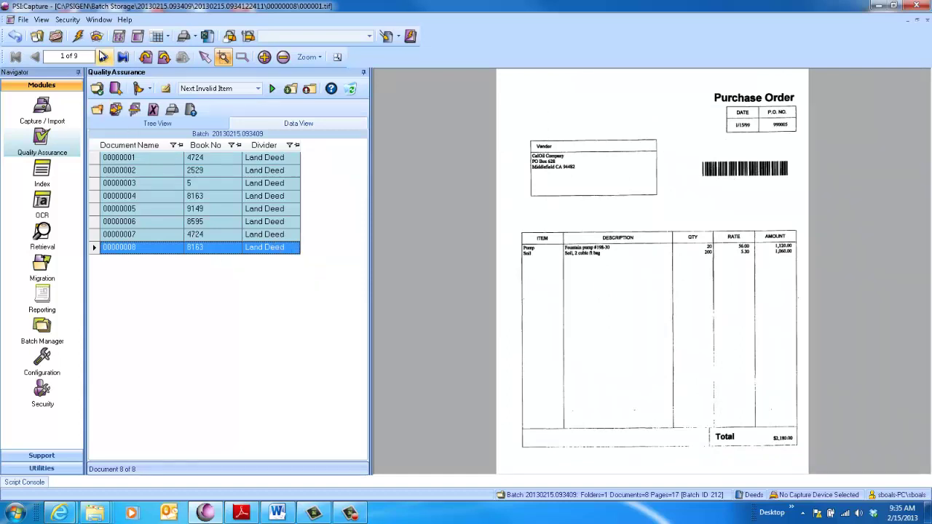
Advance Document 00000008 to page 7 of 9 and zoom in on its Book 8163 reference
{"action": "left_click", "coordinate": [103, 58]}
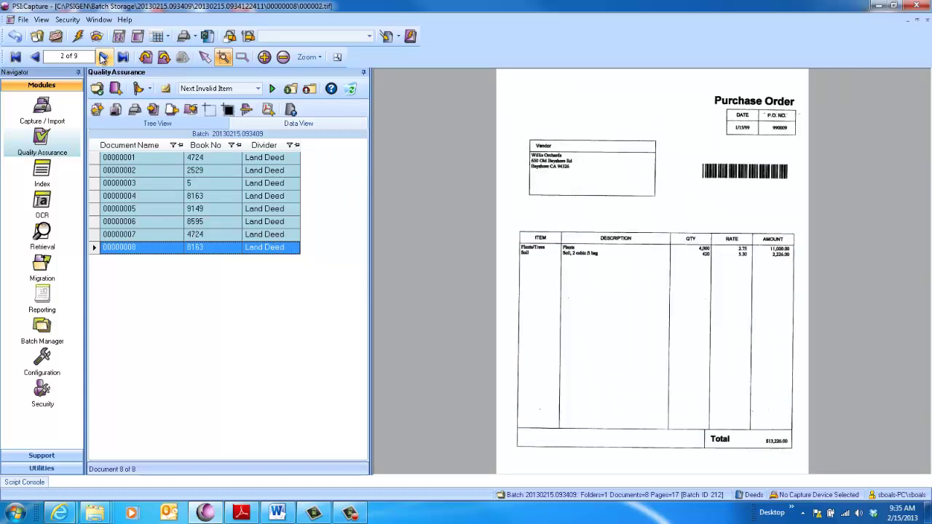
{"action": "left_click", "coordinate": [102, 58]}
{"action": "left_click", "coordinate": [102, 58]}
{"action": "left_click", "coordinate": [103, 57]}
{"action": "left_click", "coordinate": [102, 57]}
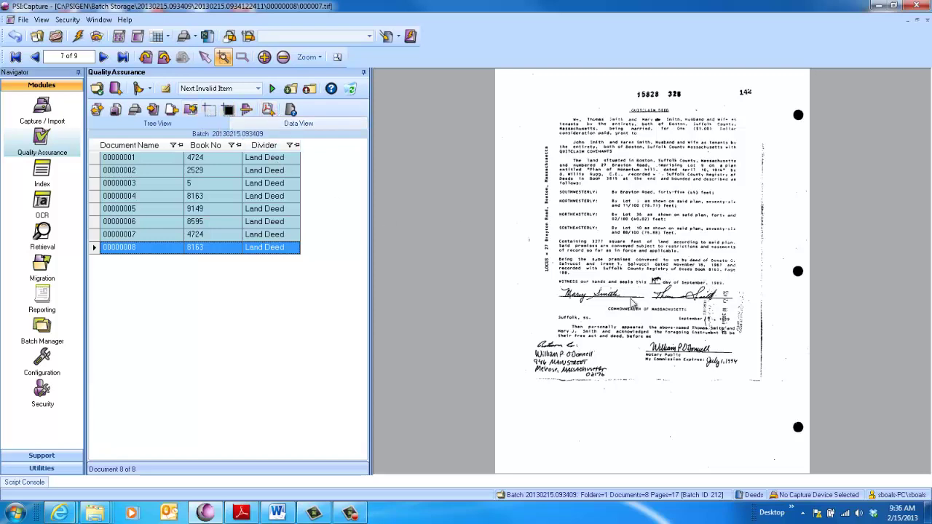
{"action": "left_click_drag", "start_coordinate": [661, 258], "coordinate": [758, 307]}
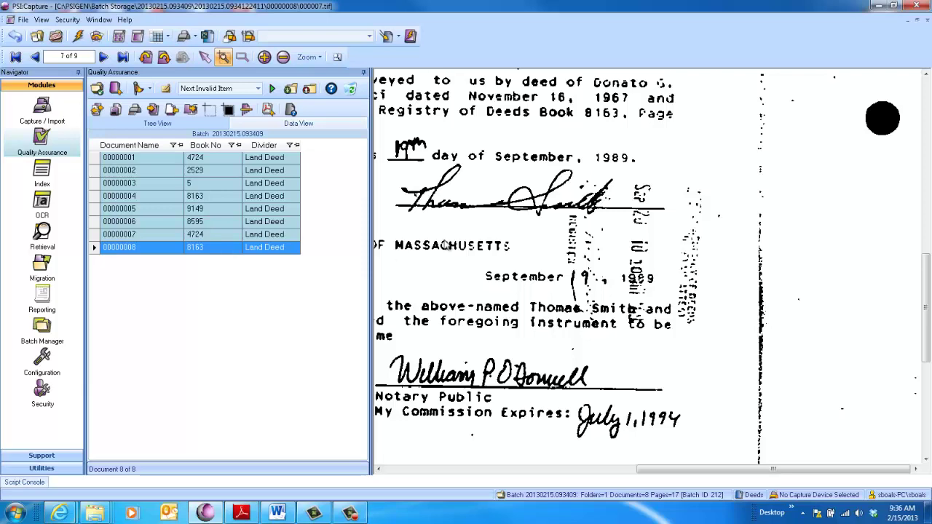
Flag the extra non-deed pages of Documents 00000008 and 00000007 for deletion in Tree View
{"action": "right_click", "coordinate": [485, 216]}
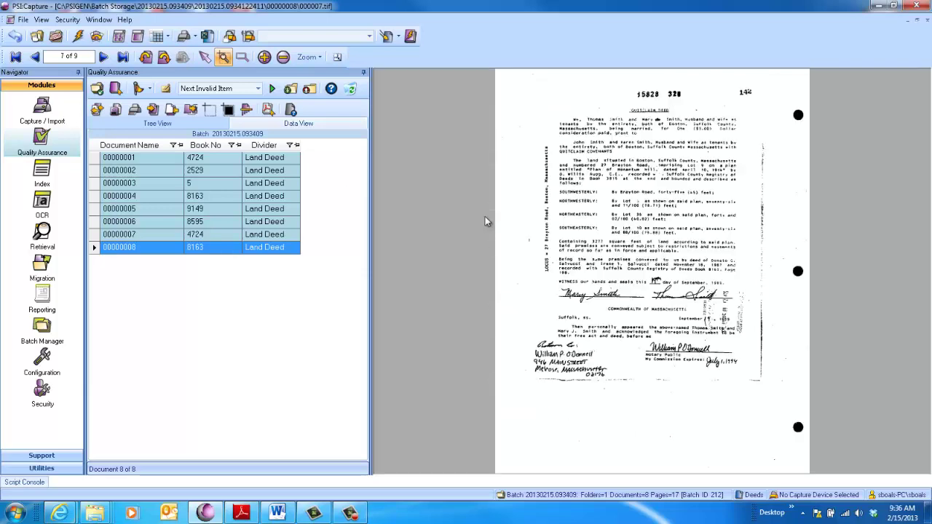
{"action": "left_click", "coordinate": [182, 126]}
{"action": "left_click", "coordinate": [162, 301]}
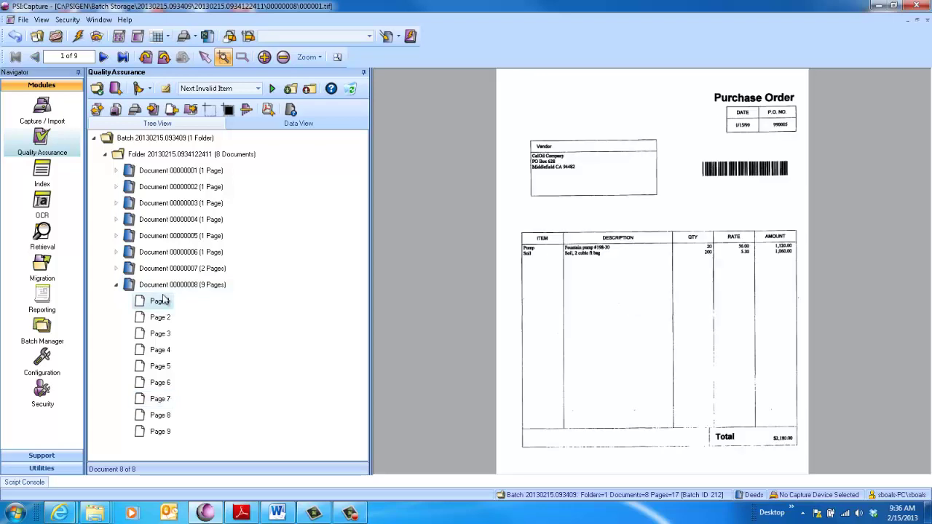
{"action": "key", "text": "Down"}
{"action": "key", "text": "Down"}
{"action": "key", "text": "Down"}
{"action": "key", "text": "Down"}
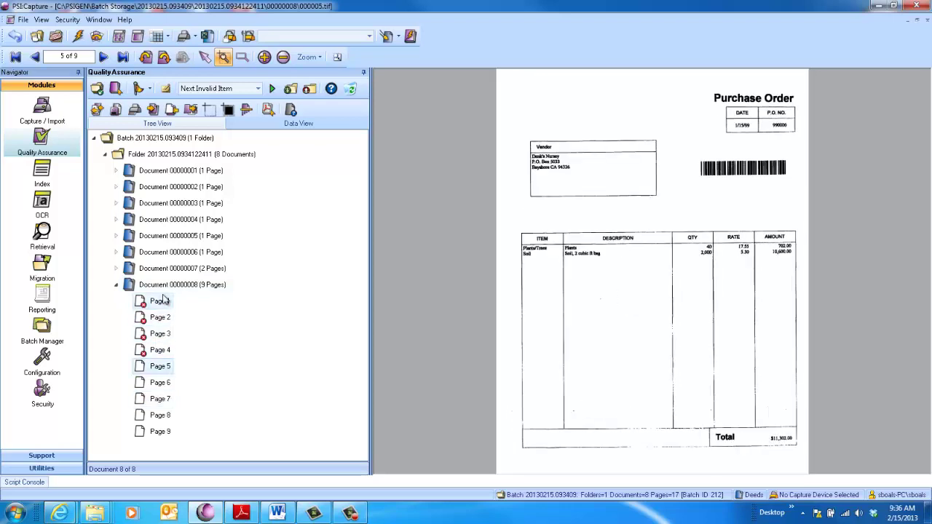
{"action": "key", "text": "Down"}
{"action": "key", "text": "Down"}
{"action": "key", "text": "Down"}
{"action": "key", "text": "Down"}
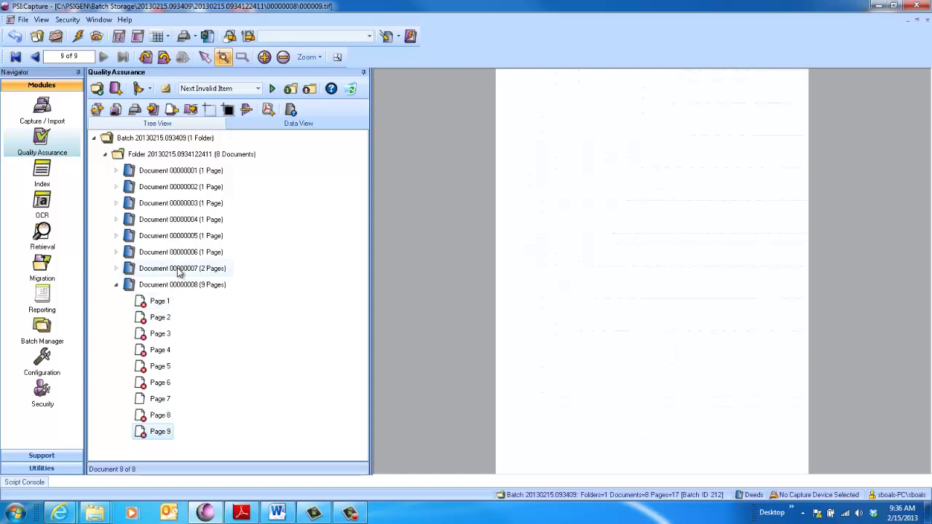
{"action": "double_click", "coordinate": [181, 268]}
{"action": "left_click", "coordinate": [159, 286]}
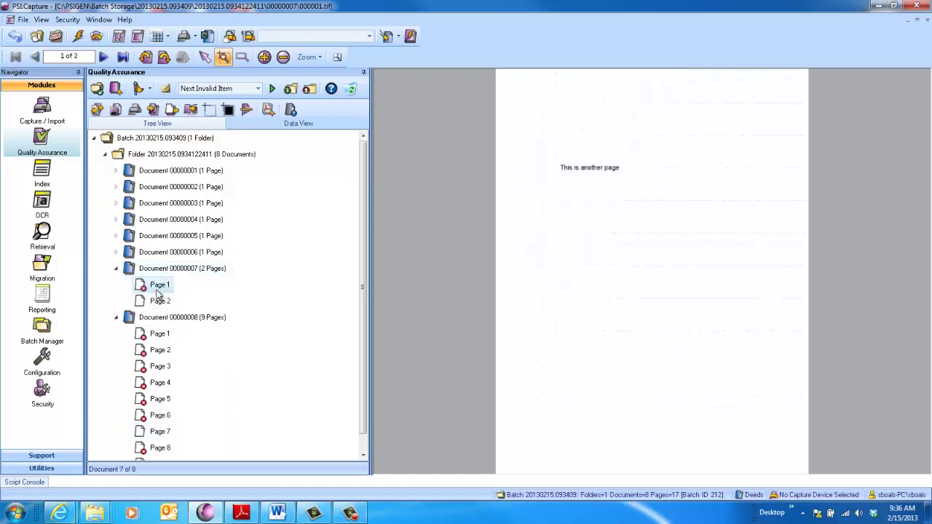
{"action": "key", "text": "Down"}
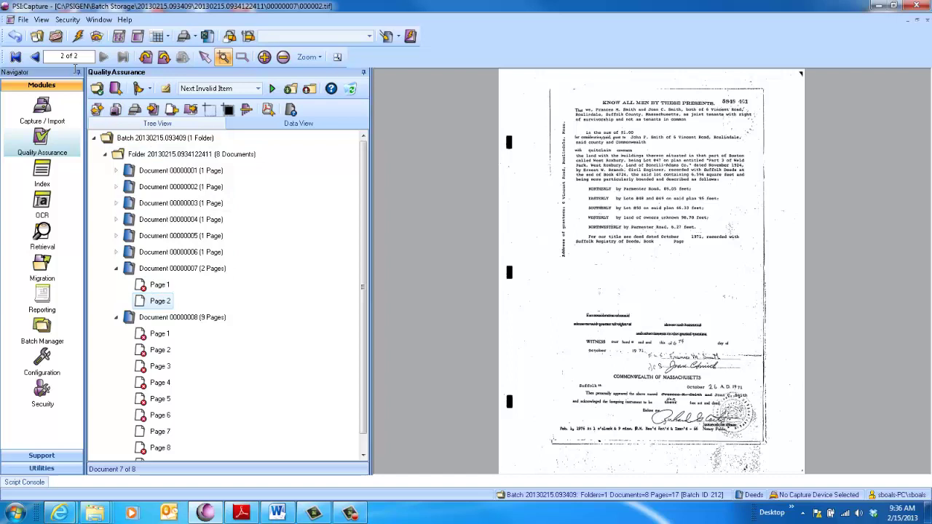
Close the batch, continue to the next workflow step, and confirm deleting the nine flagged pages
{"action": "left_click", "coordinate": [55, 36]}
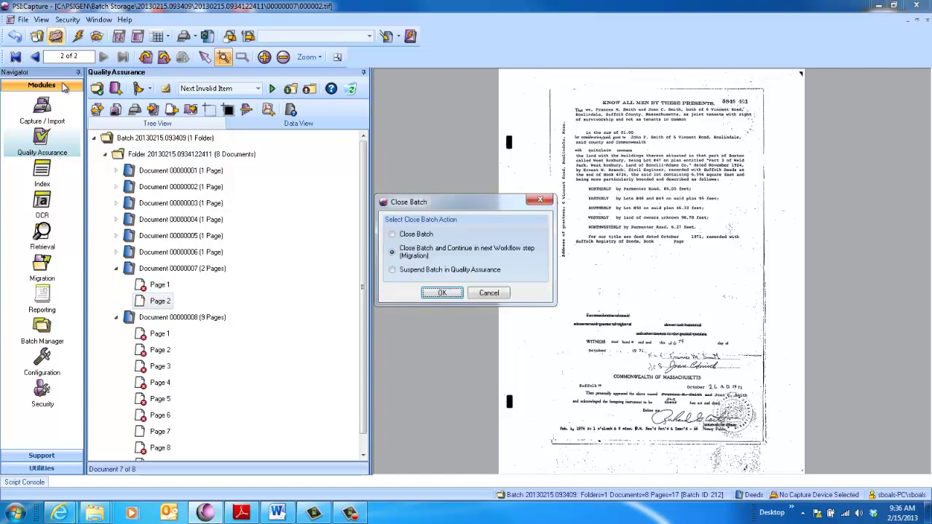
{"action": "left_click", "coordinate": [446, 292]}
{"action": "left_click", "coordinate": [522, 295]}
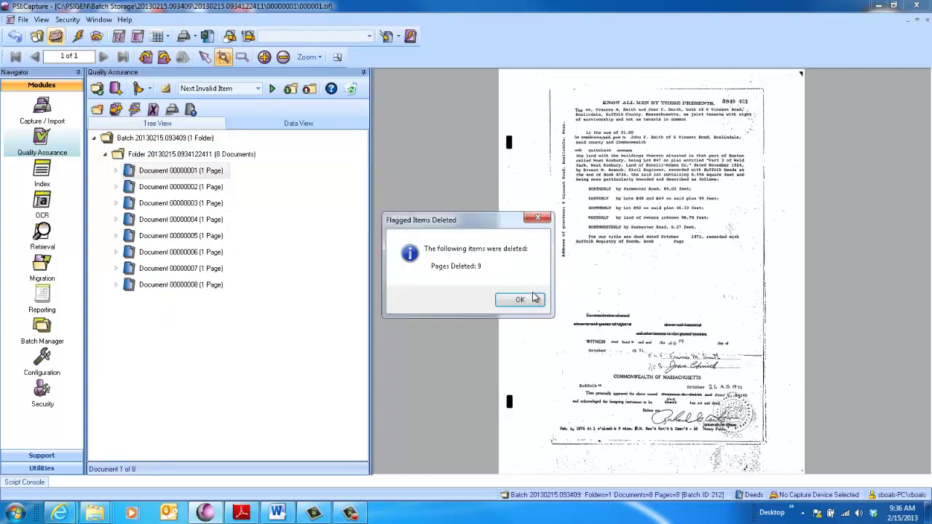
{"action": "left_click", "coordinate": [520, 299]}
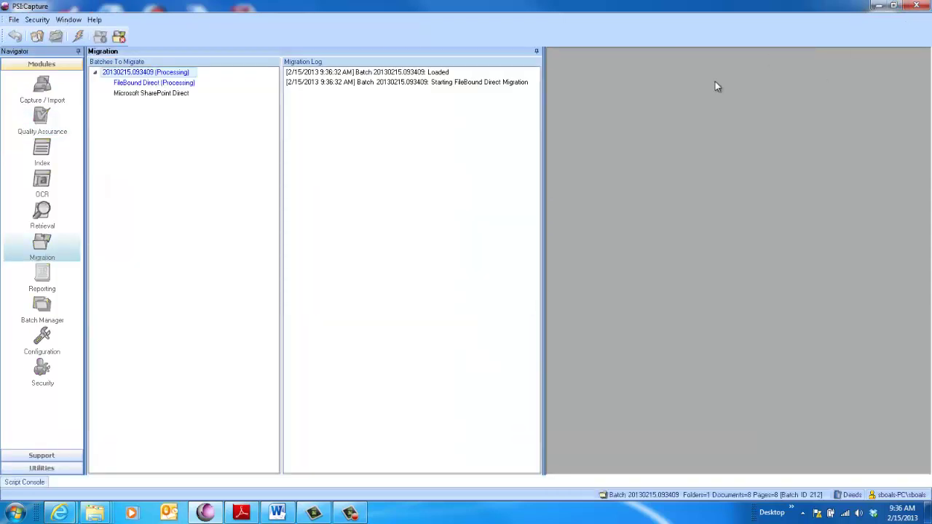
{"action": "mouse_move", "coordinate": [60, 515]}
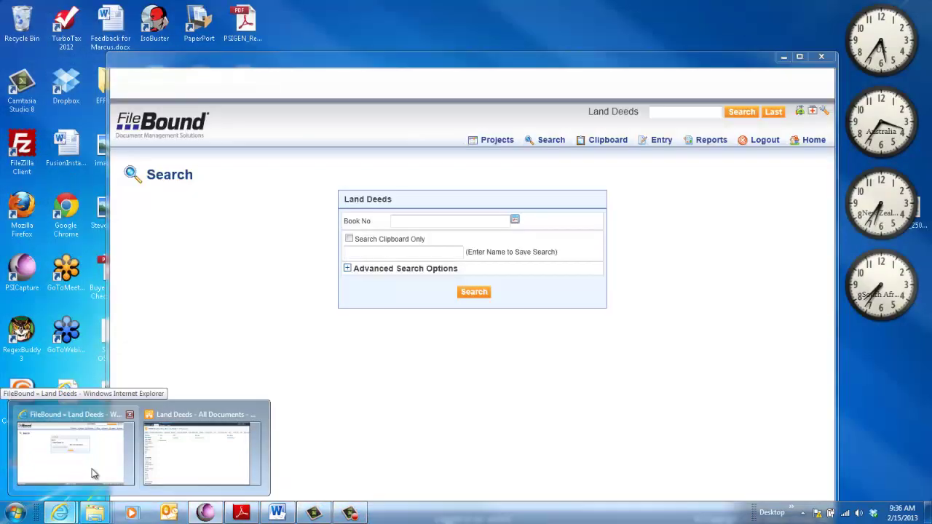
Maximize the FileBound window and search Land Deeds for Book No 5
{"action": "left_click", "coordinate": [92, 474]}
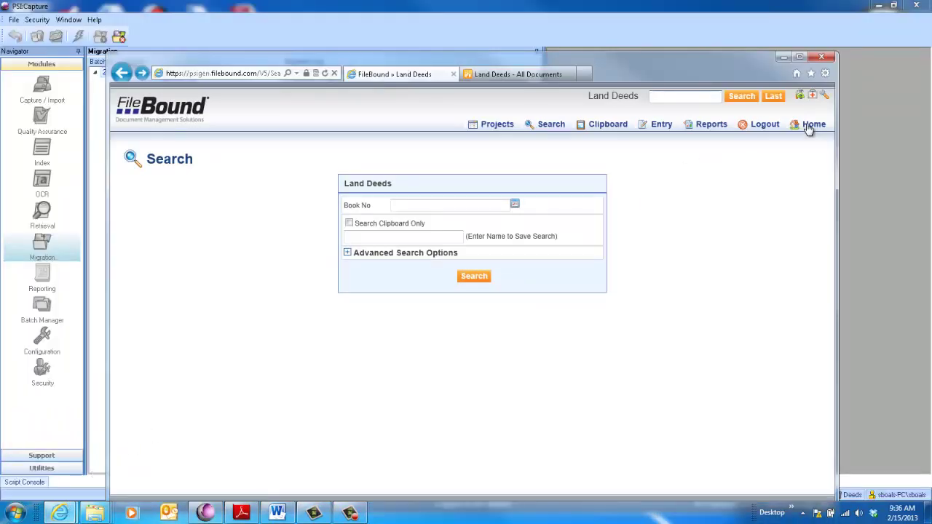
{"action": "left_click", "coordinate": [800, 56]}
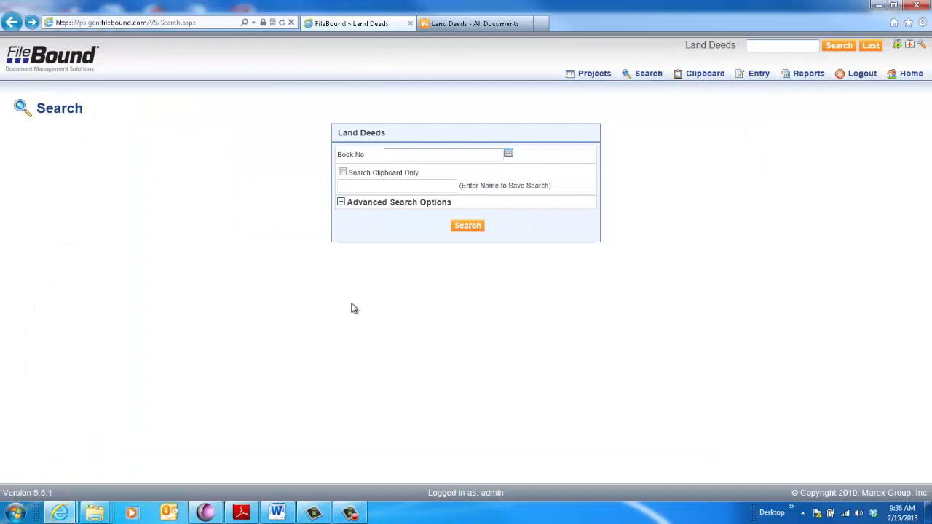
{"action": "left_click", "coordinate": [413, 156]}
{"action": "type", "text": "5"}
{"action": "left_click", "coordinate": [467, 228]}
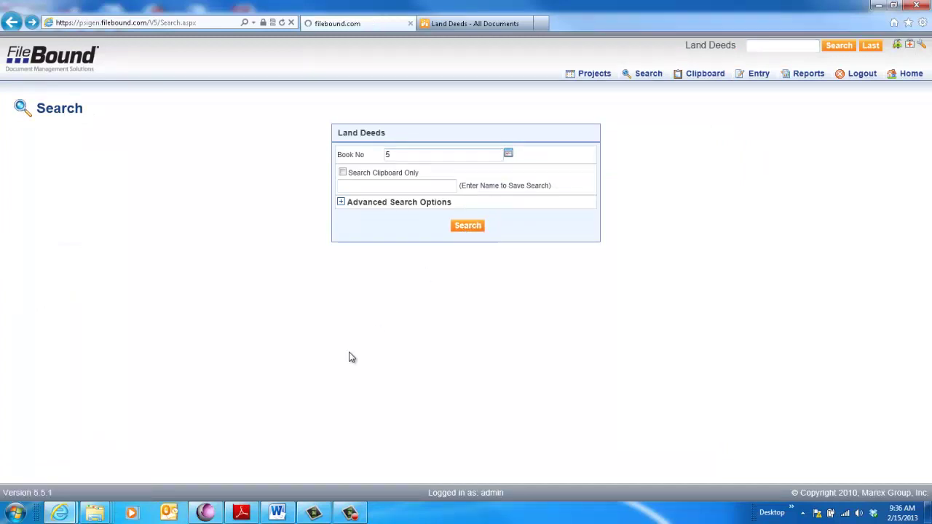